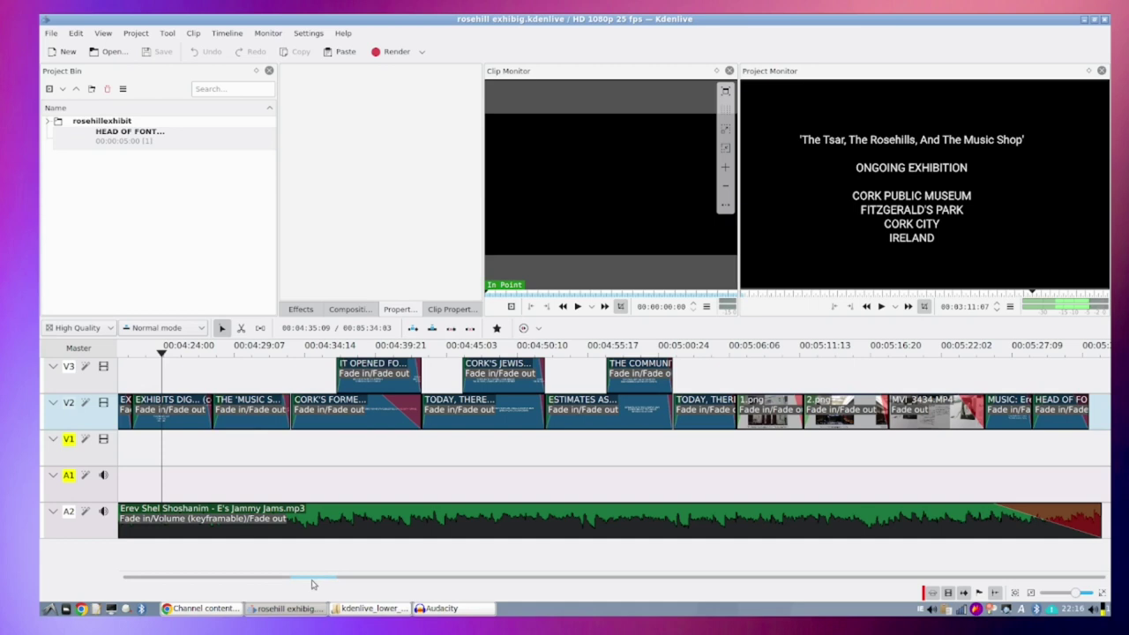
- Scroll the timeline left back to its start, where the presenter clips sit on V1 and A1
{"action": "scroll", "coordinate": [312, 584], "scroll_direction": "left", "scroll_amount": 10}
- Place the playhead near the start of the timeline and mute audio tracks A1 and A2
{"action": "left_click", "coordinate": [194, 350]}
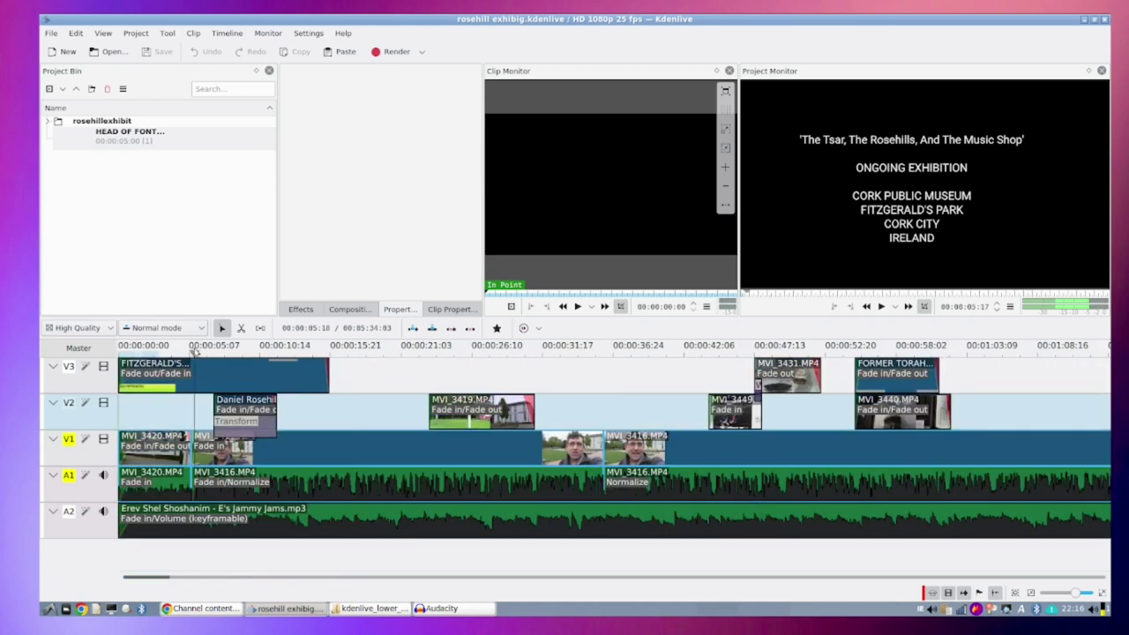
{"action": "left_click", "coordinate": [239, 385]}
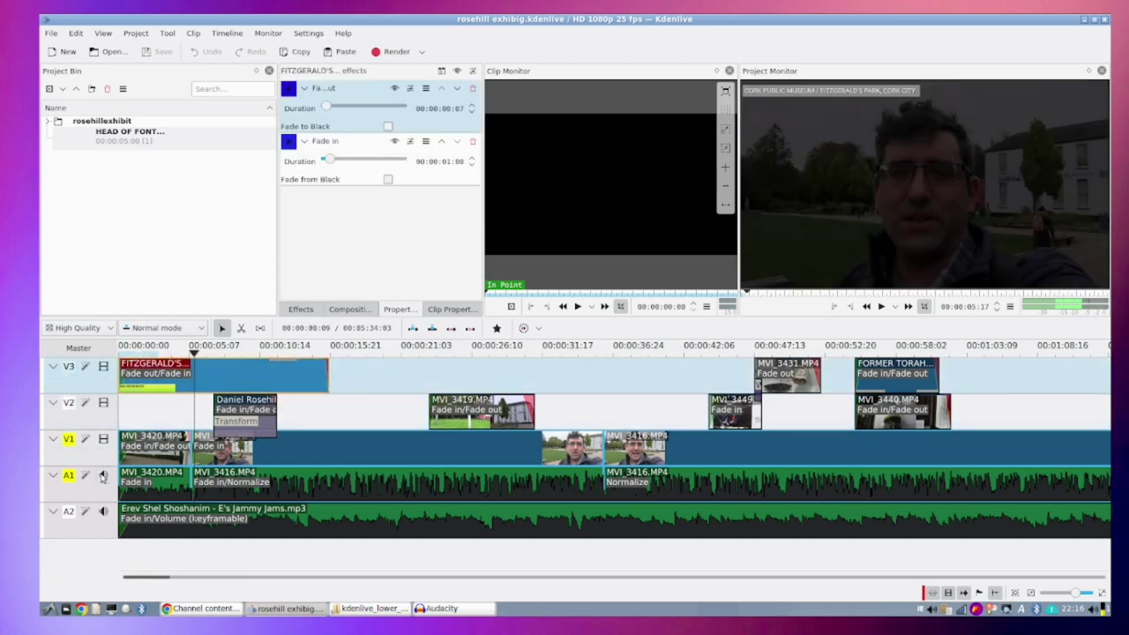
{"action": "left_click", "coordinate": [103, 474]}
{"action": "left_click", "coordinate": [103, 511]}
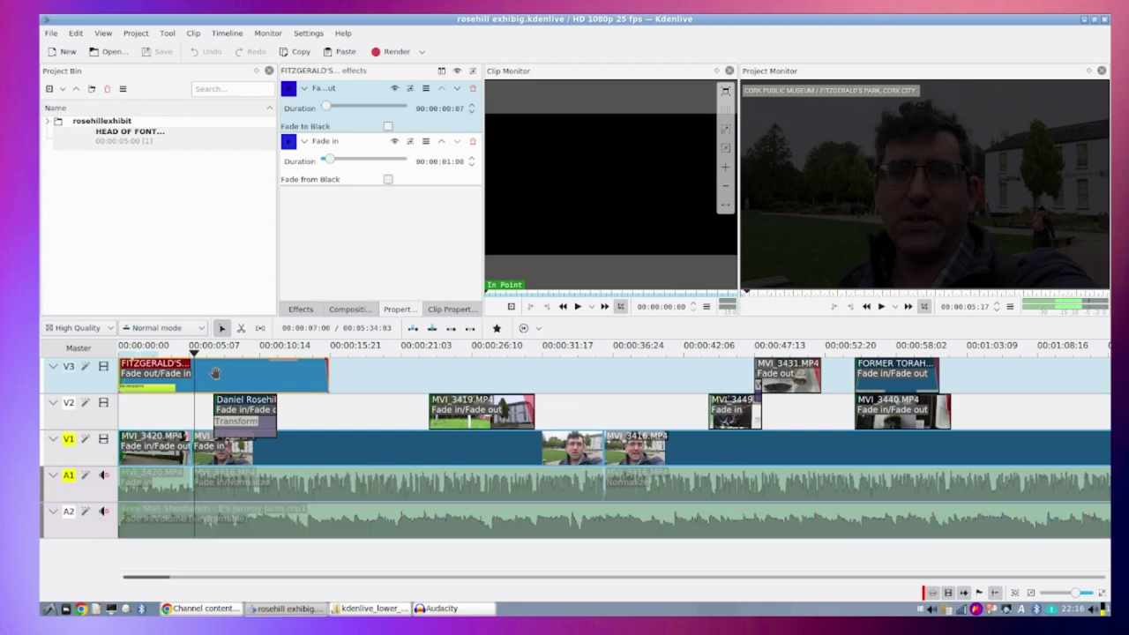
- Expand the project bin folder and open the Tsar Alexander title with Edit Clip
{"action": "left_click", "coordinate": [48, 124]}
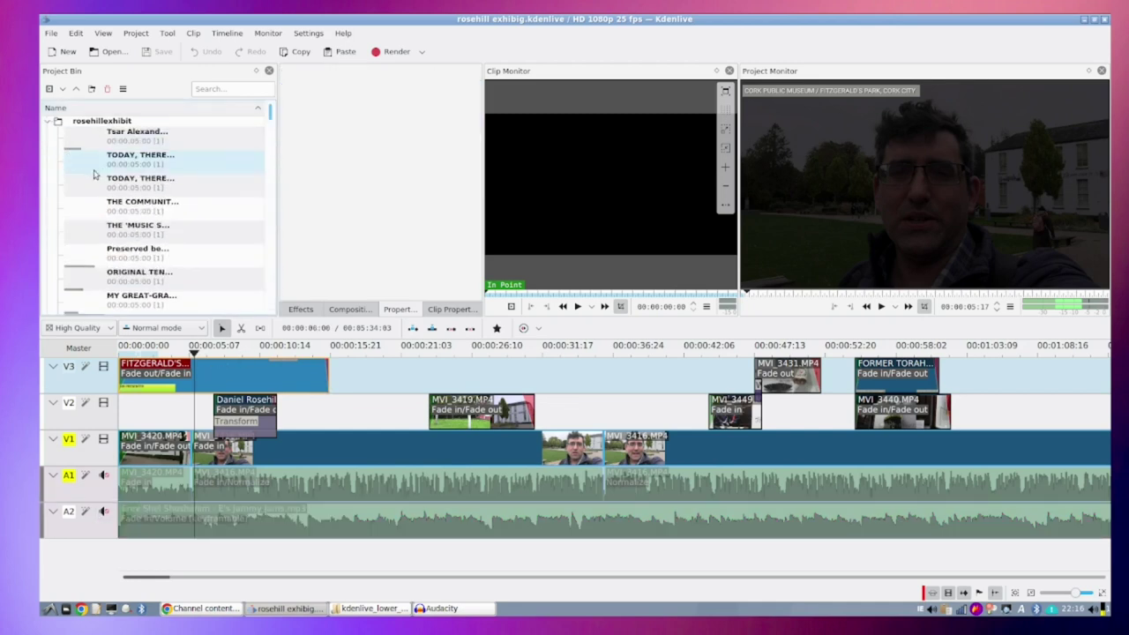
{"action": "left_click", "coordinate": [131, 141]}
{"action": "left_click", "coordinate": [131, 141]}
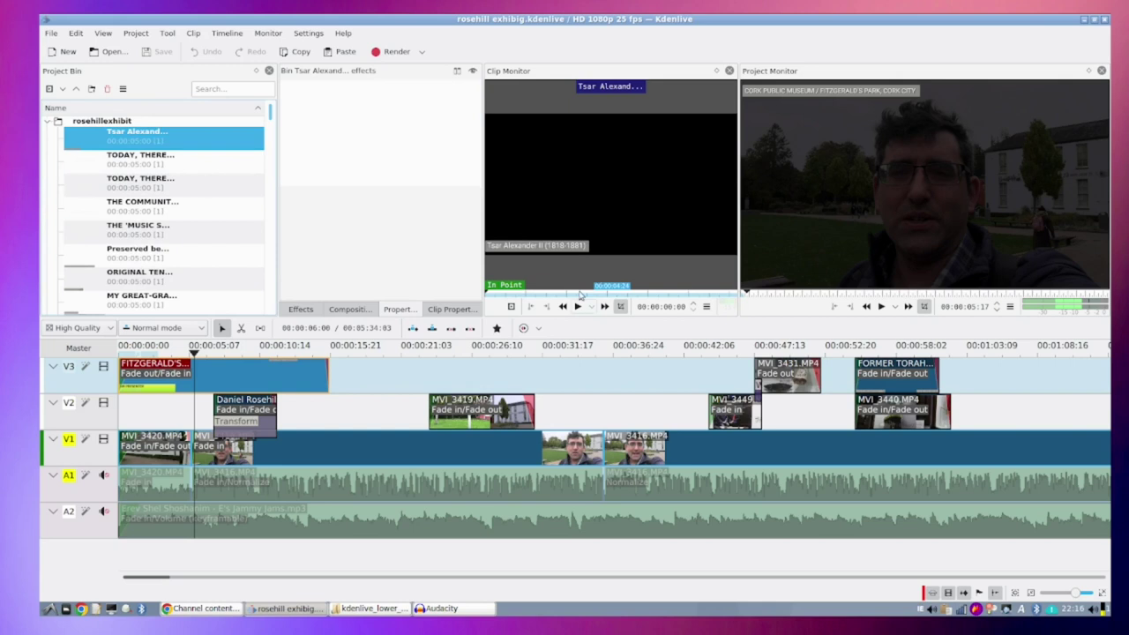
{"action": "right_click", "coordinate": [132, 141]}
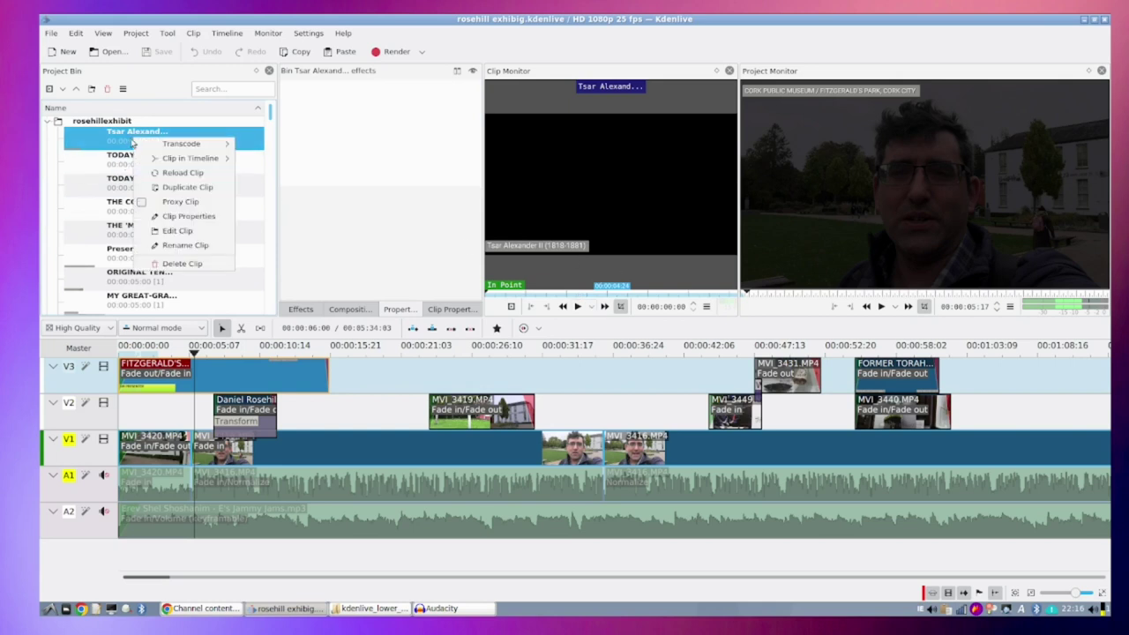
{"action": "left_click", "coordinate": [180, 233]}
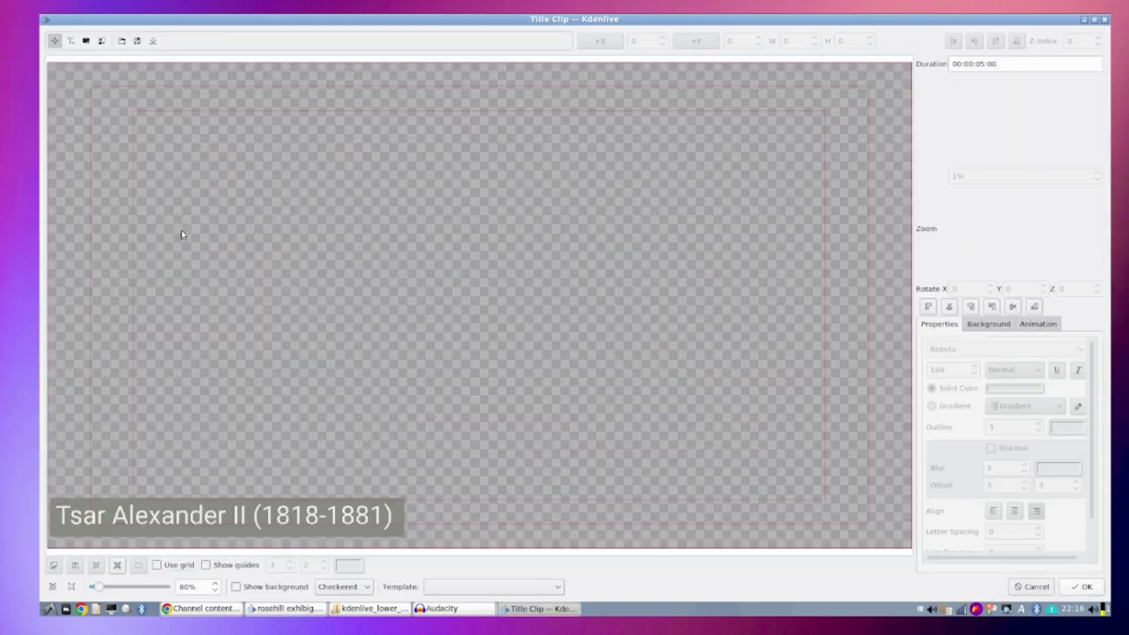
- Show the video background, inspect the Tsar Alexander II text and its backing box, then close
{"action": "left_click", "coordinate": [275, 593]}
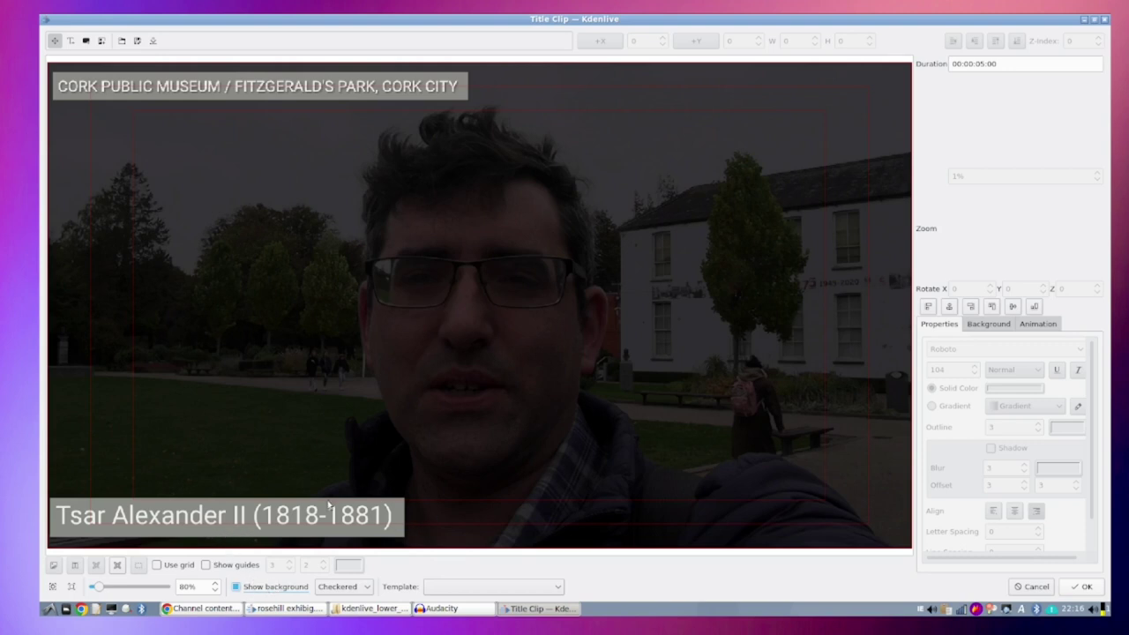
{"action": "left_click", "coordinate": [60, 517]}
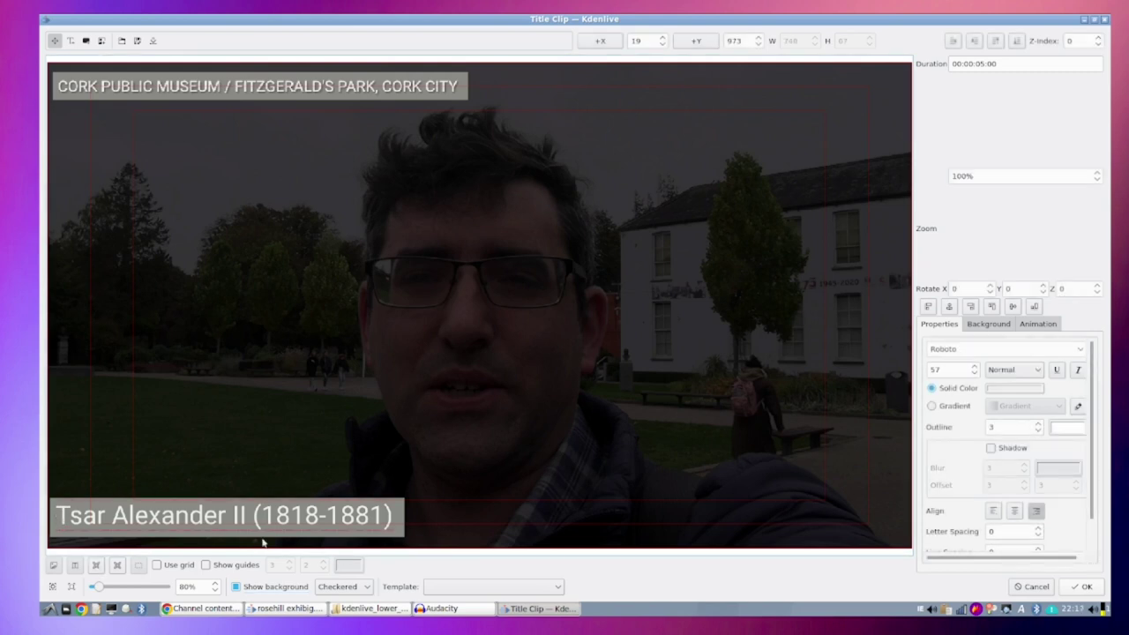
{"action": "left_click", "coordinate": [397, 514]}
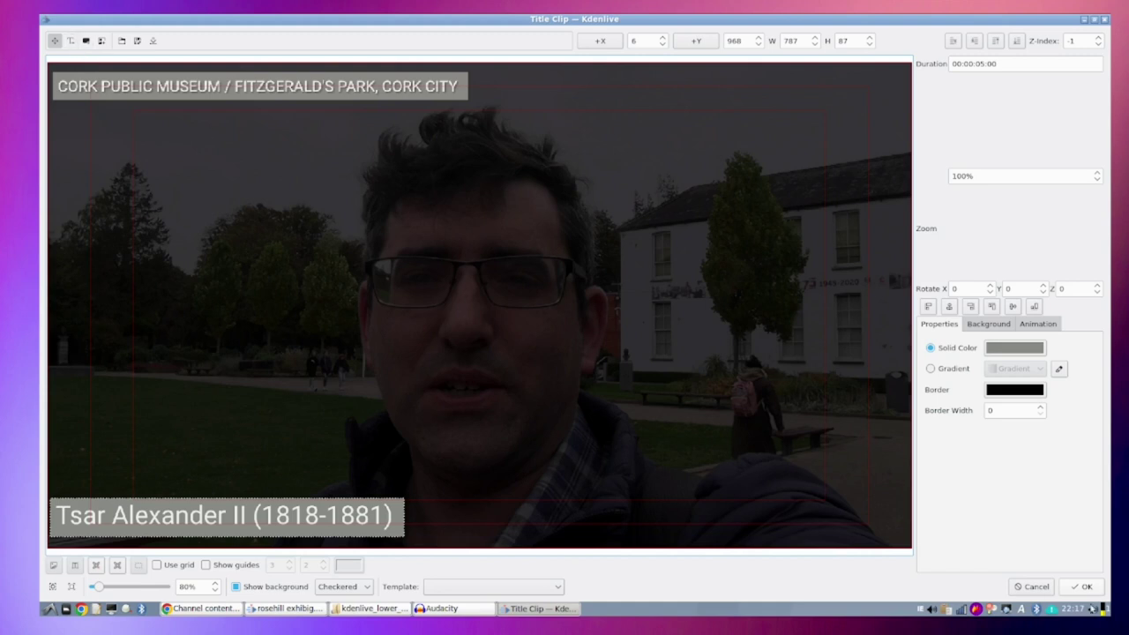
{"action": "left_click", "coordinate": [1028, 586]}
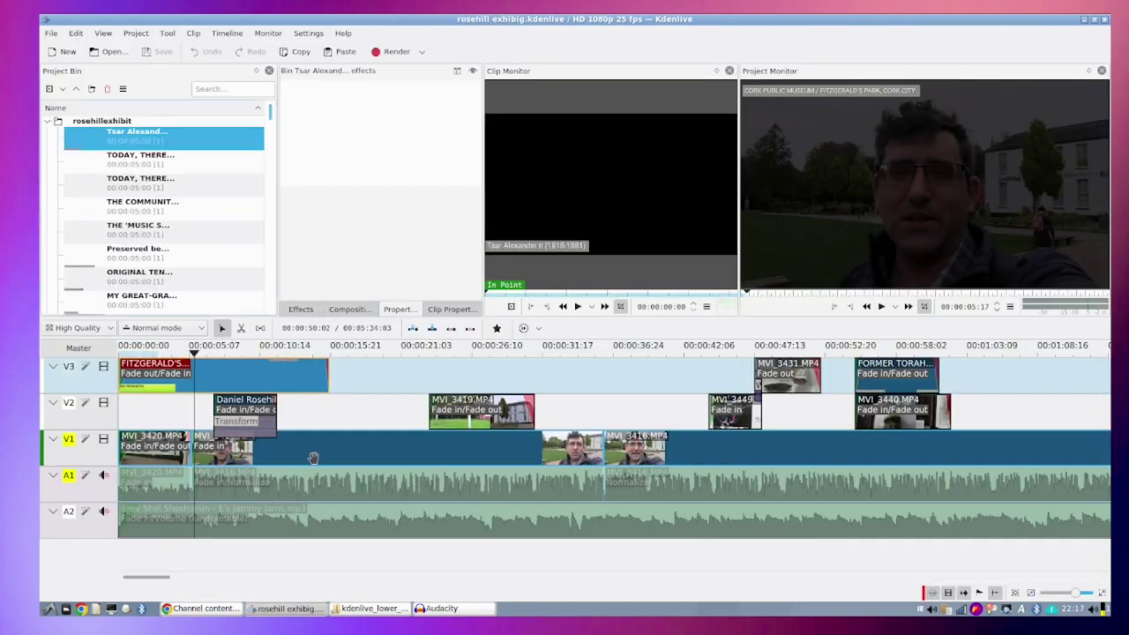
- On a presenter shot, create a new title clip with video background and lower-left text item
{"action": "left_click", "coordinate": [369, 358]}
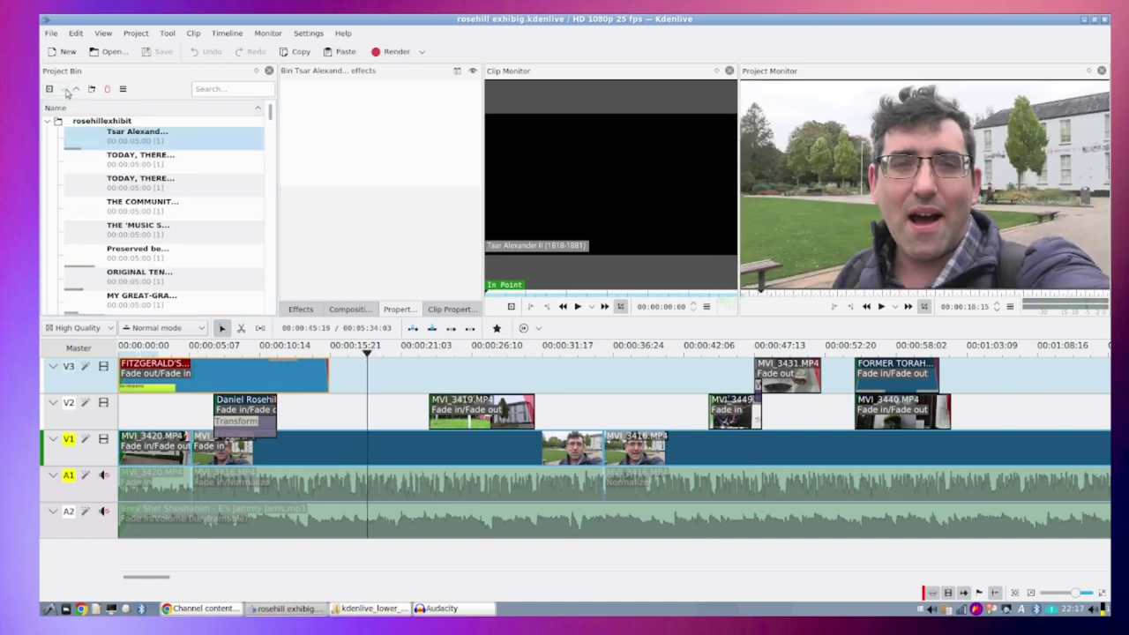
{"action": "right_click", "coordinate": [156, 92]}
{"action": "left_click", "coordinate": [227, 147]}
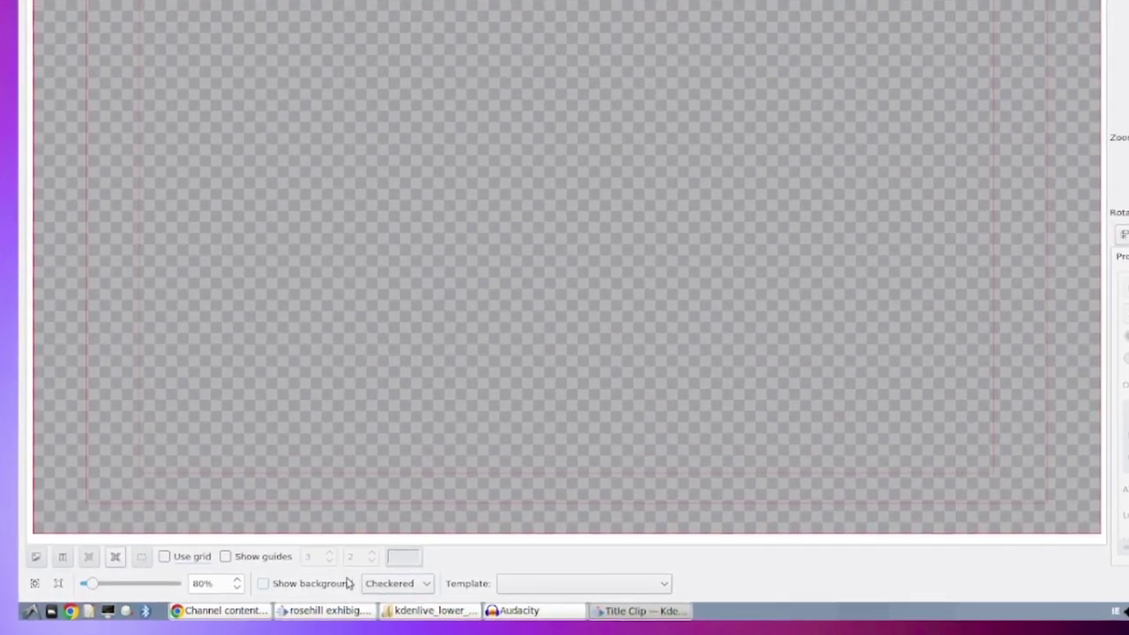
{"action": "left_click", "coordinate": [293, 589]}
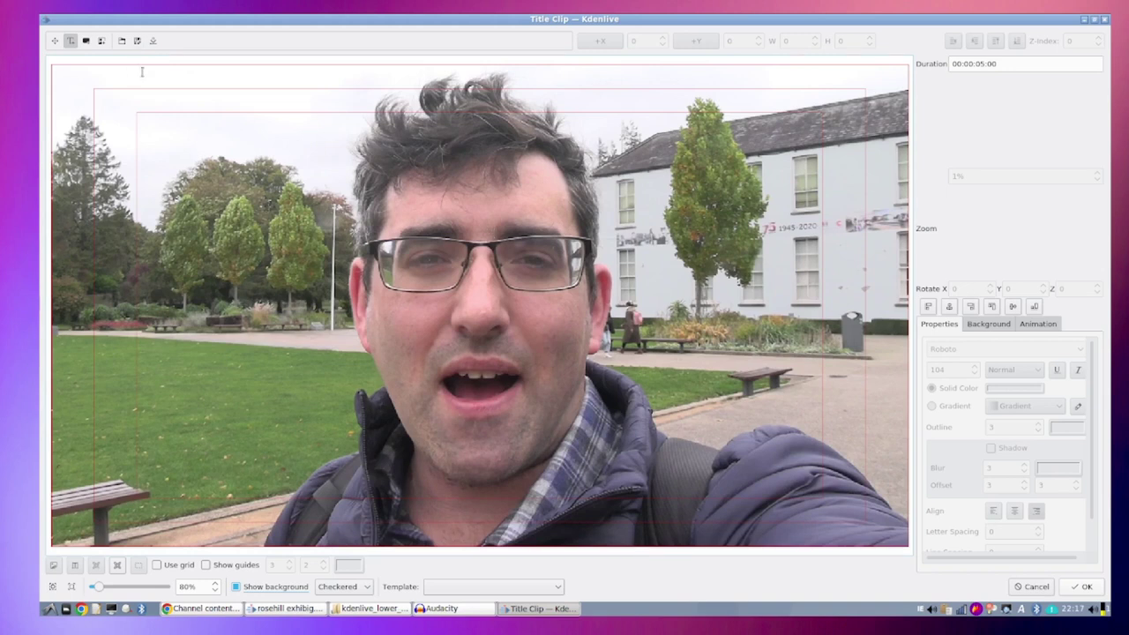
{"action": "left_click", "coordinate": [92, 474]}
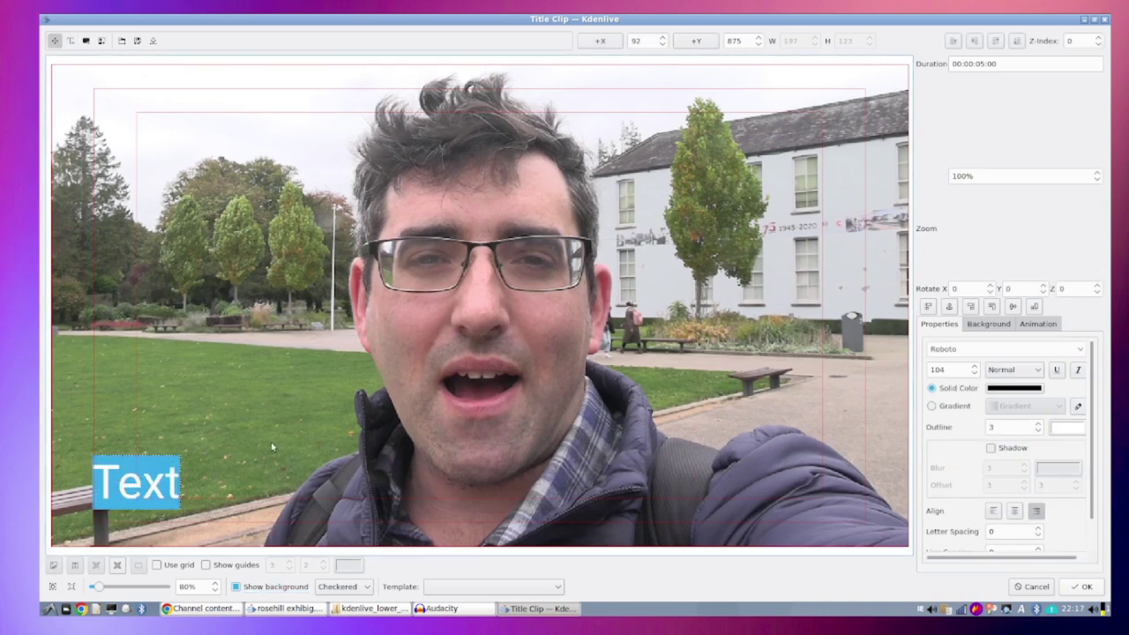
- Enter 'MR PRESENTER' as the first line and shift it slightly left and down
{"action": "type", "text": "MR PRESENTER"}
{"action": "left_click", "coordinate": [235, 409]}
{"action": "left_click_drag", "start_coordinate": [142, 492], "coordinate": [116, 487]}
- Add an italic black 'My Guest Interview' line aligned beneath MR PRESENTER
{"action": "left_click", "coordinate": [72, 42]}
{"action": "left_click", "coordinate": [99, 514]}
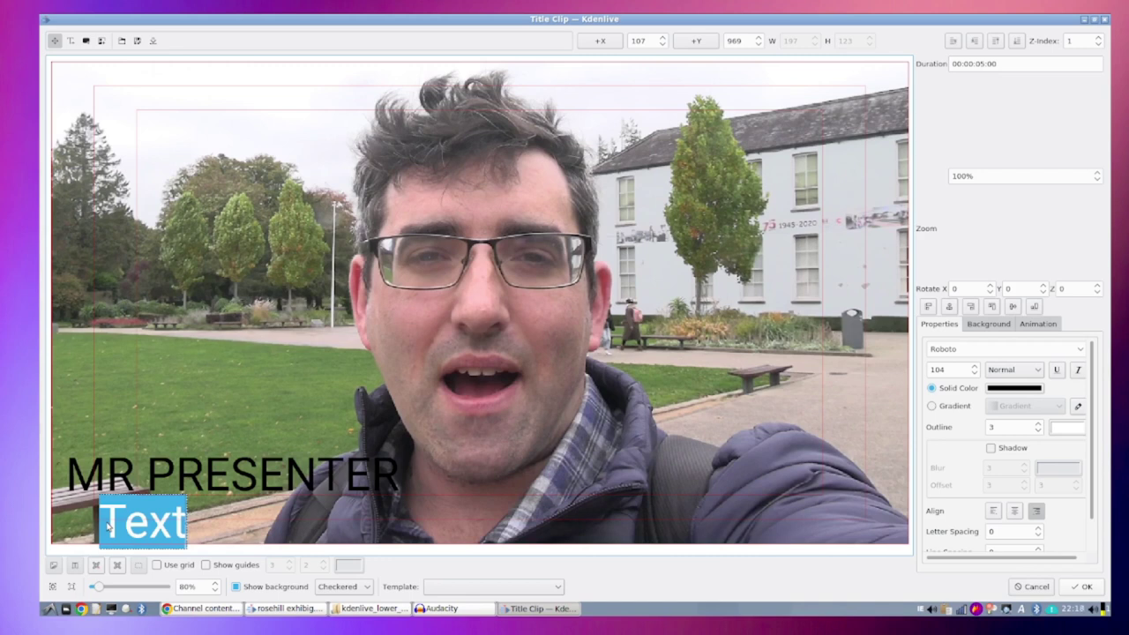
{"action": "type", "text": "My Guest Interview"}
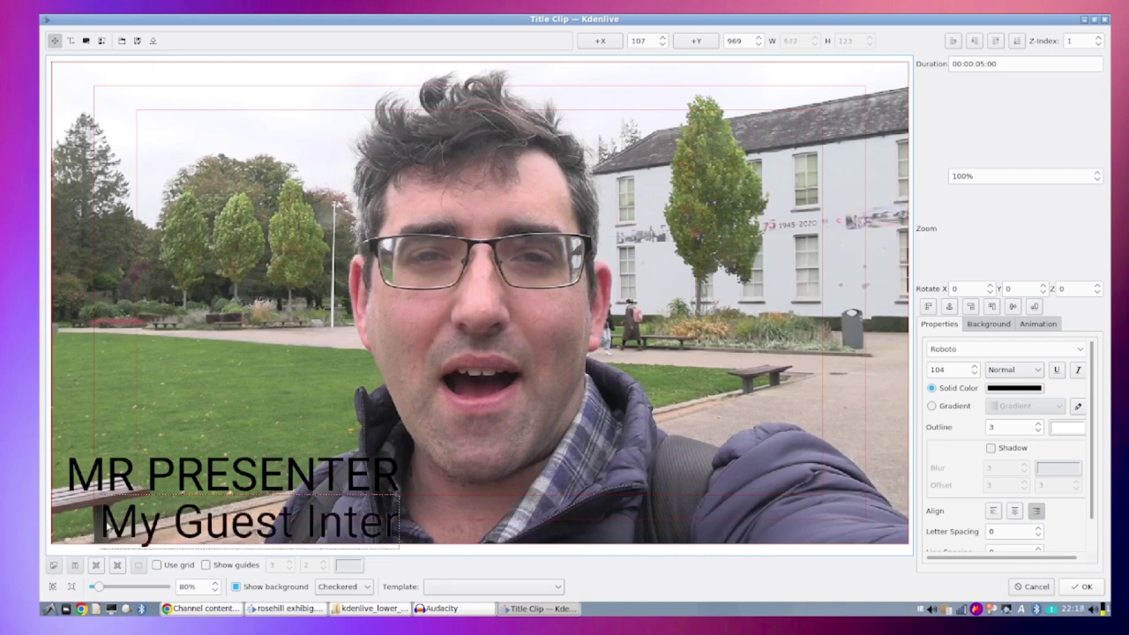
{"action": "left_click", "coordinate": [235, 404]}
{"action": "left_click_drag", "start_coordinate": [182, 529], "coordinate": [152, 527]}
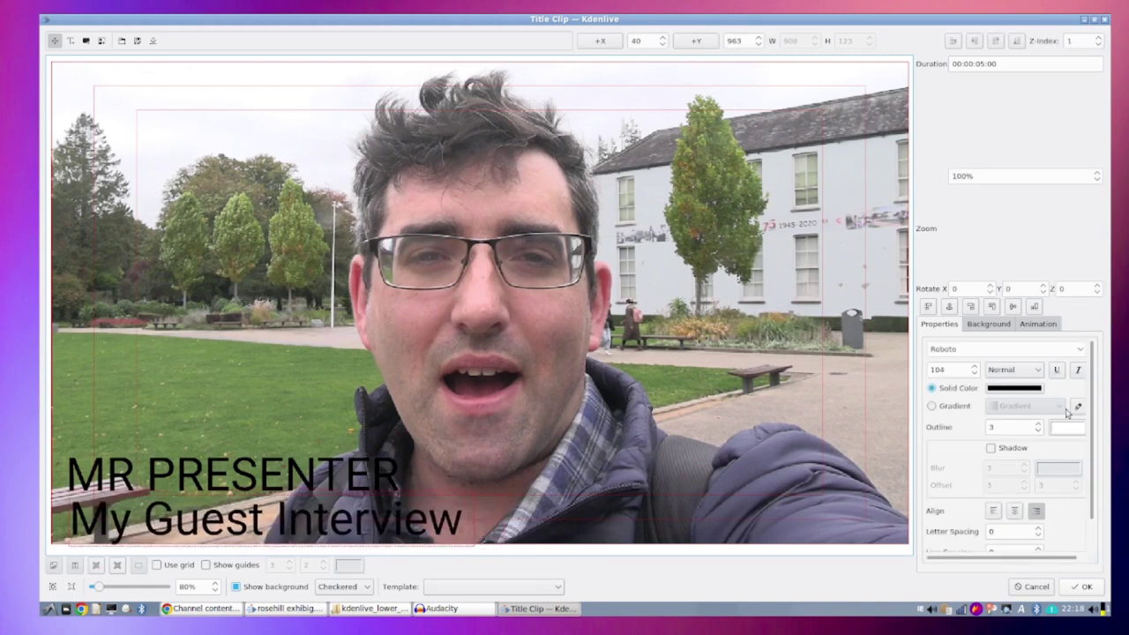
{"action": "left_click", "coordinate": [1015, 388]}
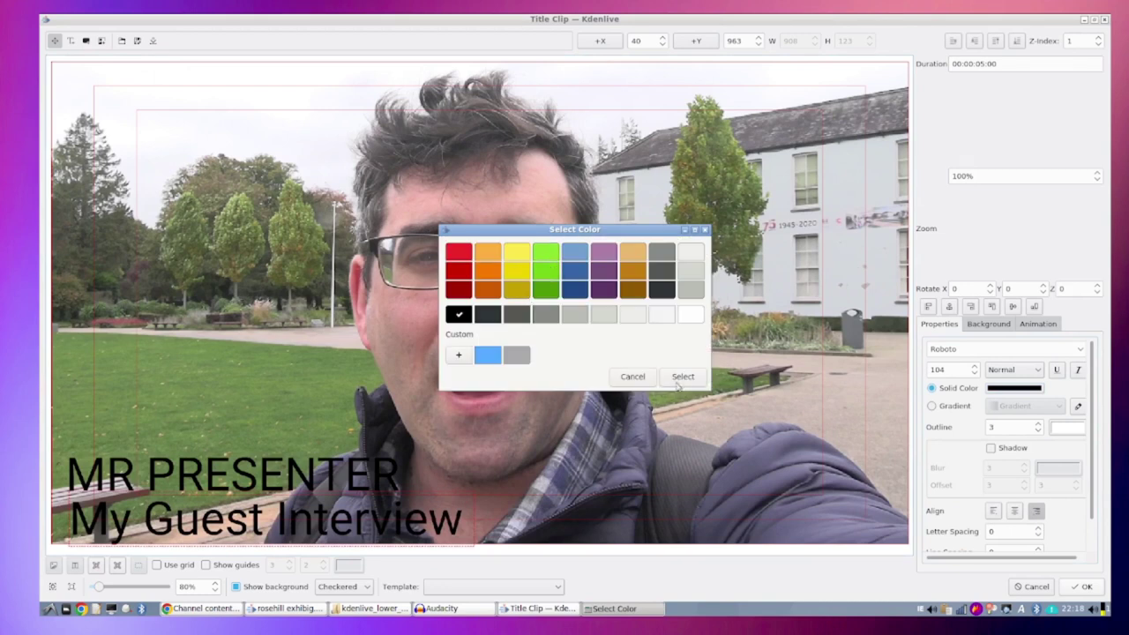
{"action": "left_click", "coordinate": [649, 381]}
{"action": "left_click", "coordinate": [1078, 371]}
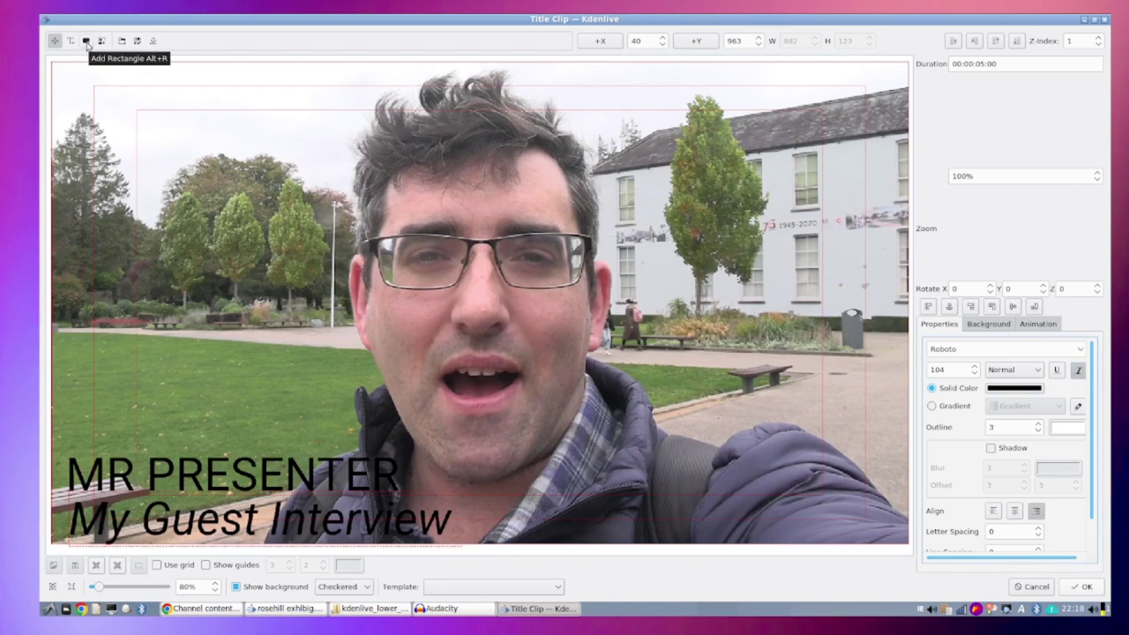
- Draw a 968×216 lower-left box and fill it with the yellow-green gradient preset
{"action": "left_click", "coordinate": [86, 40]}
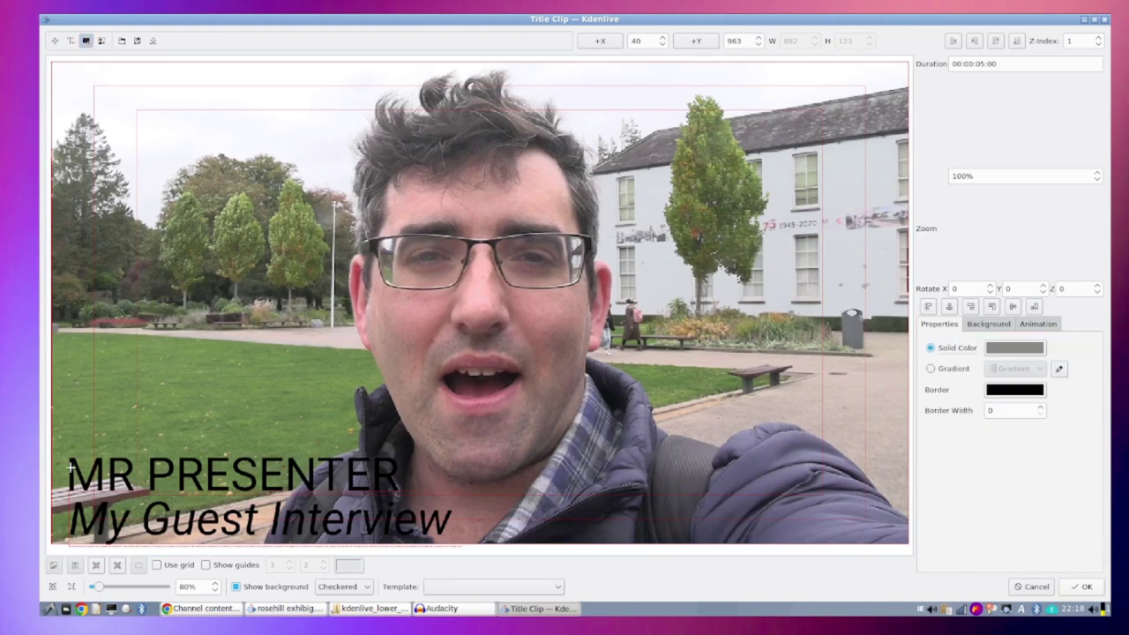
{"action": "mouse_move", "coordinate": [56, 446]}
{"action": "left_mouse_down"}
{"action": "mouse_move", "coordinate": [99, 490]}
{"action": "mouse_move", "coordinate": [520, 541]}
{"action": "mouse_move", "coordinate": [484, 534]}
{"action": "left_mouse_up"}
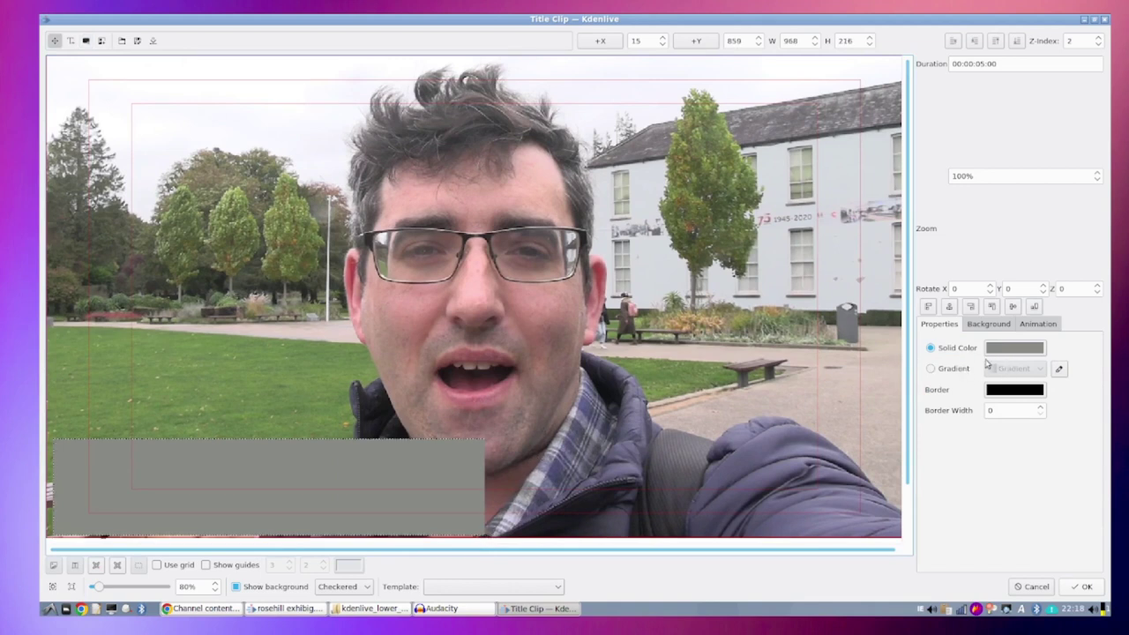
{"action": "left_click", "coordinate": [954, 371]}
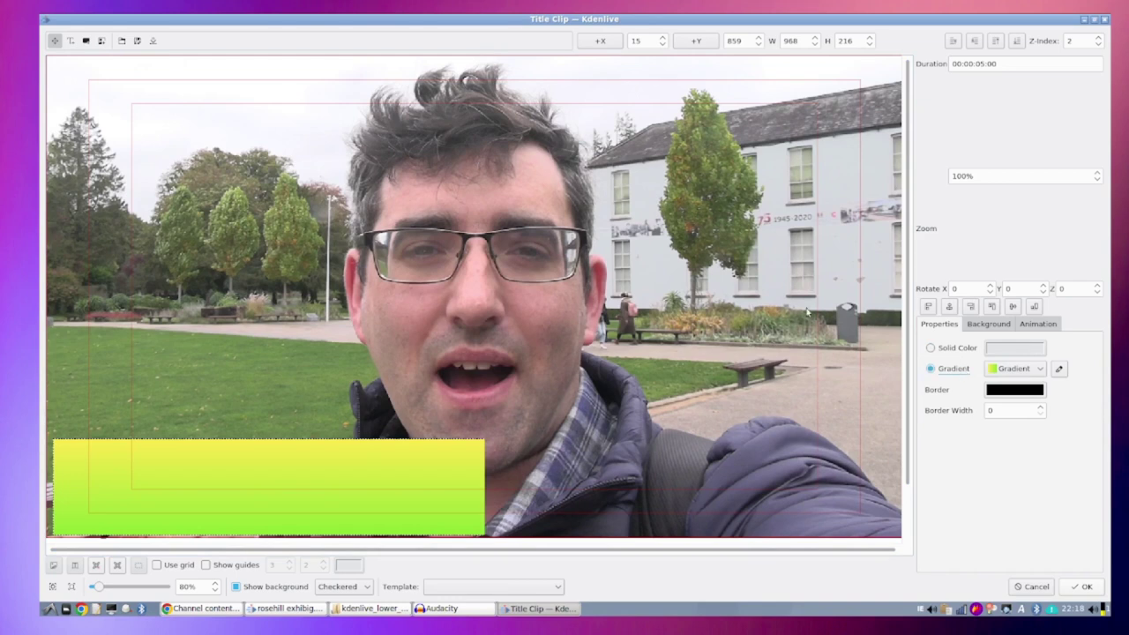
{"action": "left_click", "coordinate": [1019, 370]}
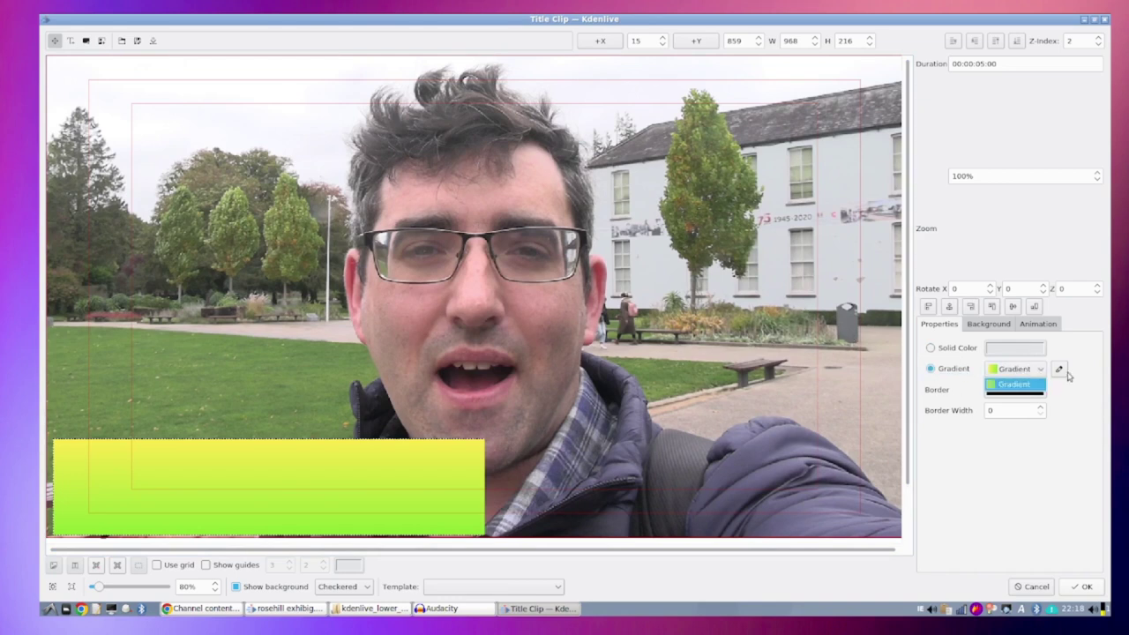
{"action": "left_click", "coordinate": [1065, 375]}
{"action": "left_click", "coordinate": [1061, 373]}
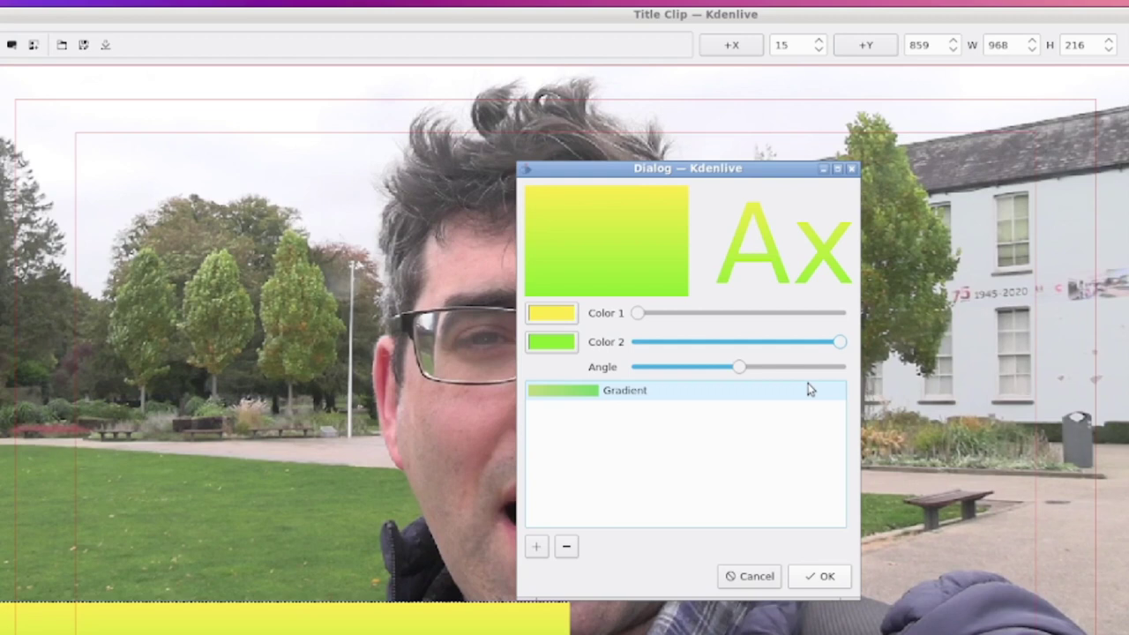
{"action": "left_click", "coordinate": [810, 390]}
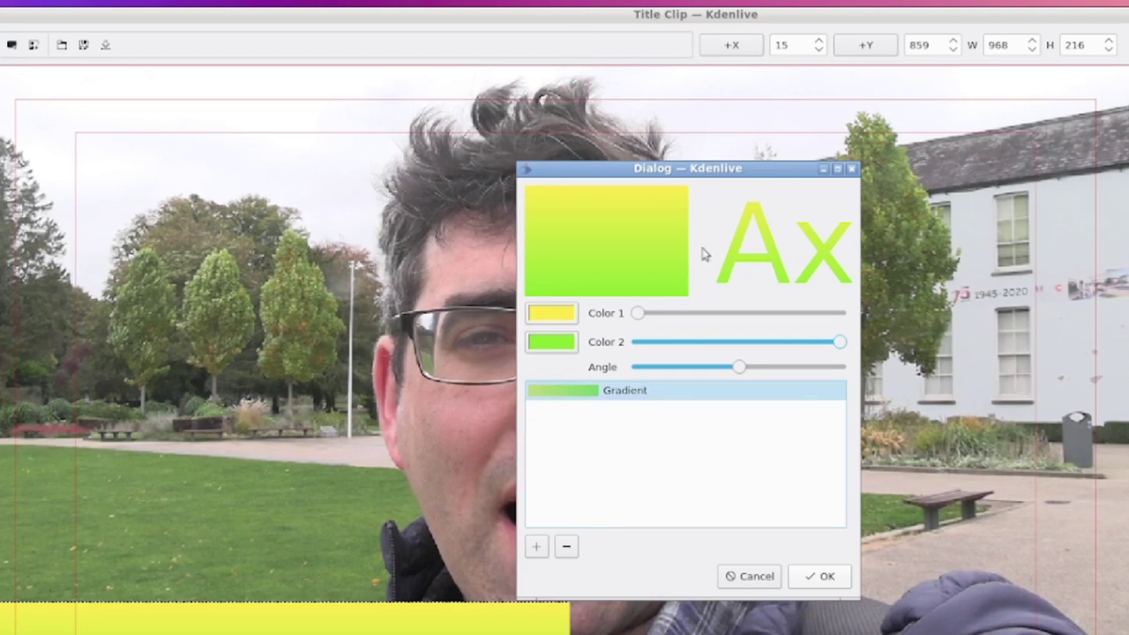
{"action": "left_click", "coordinate": [820, 576]}
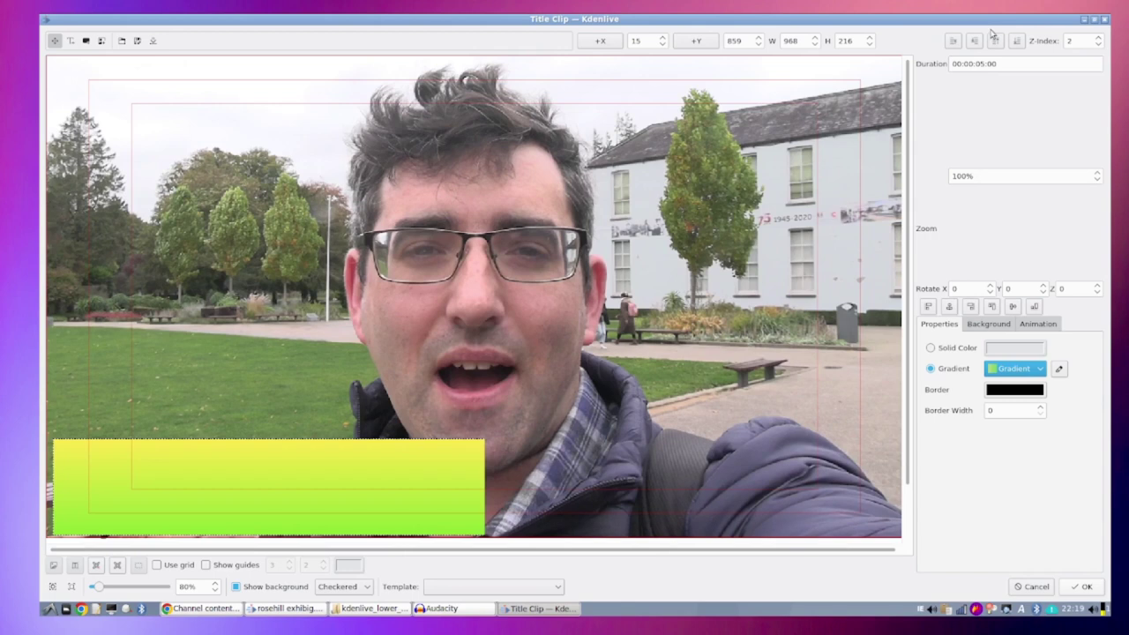
- Lower the gradient box's Z-Index to -1 and adjust the Background tab setting
{"action": "left_click", "coordinate": [1016, 41]}
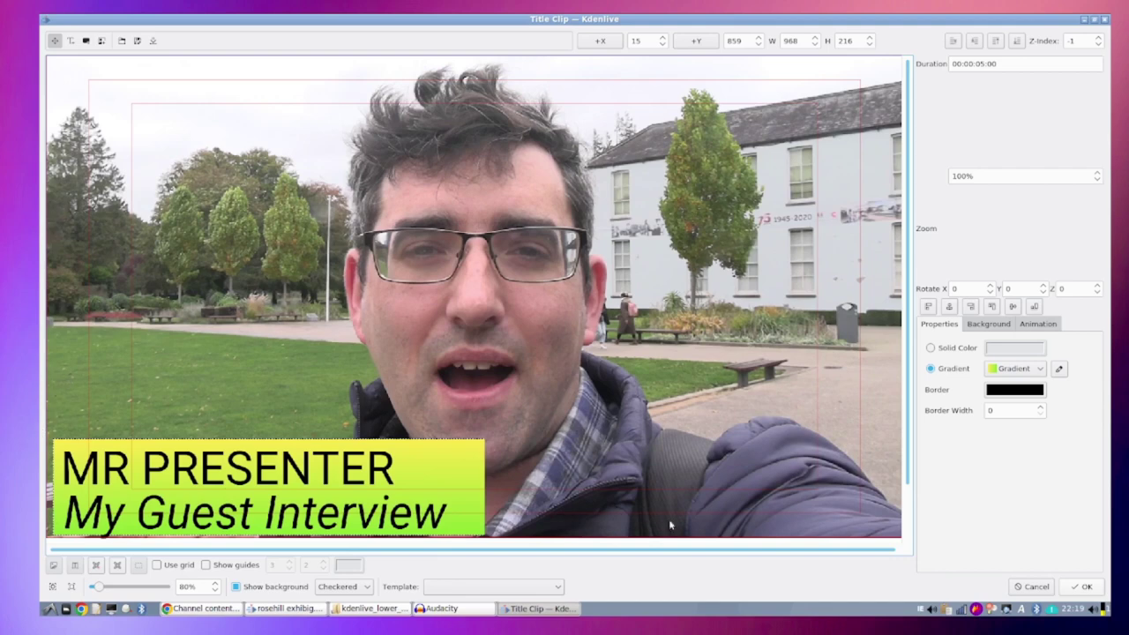
{"action": "left_click", "coordinate": [1013, 328]}
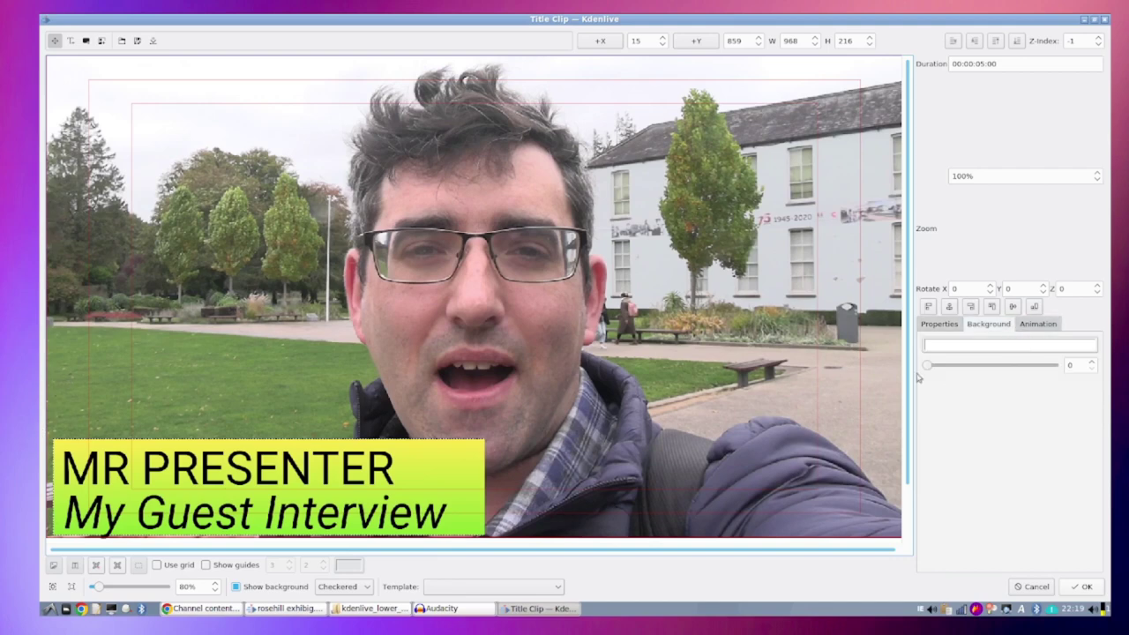
{"action": "left_click_drag", "start_coordinate": [971, 372], "coordinate": [926, 367]}
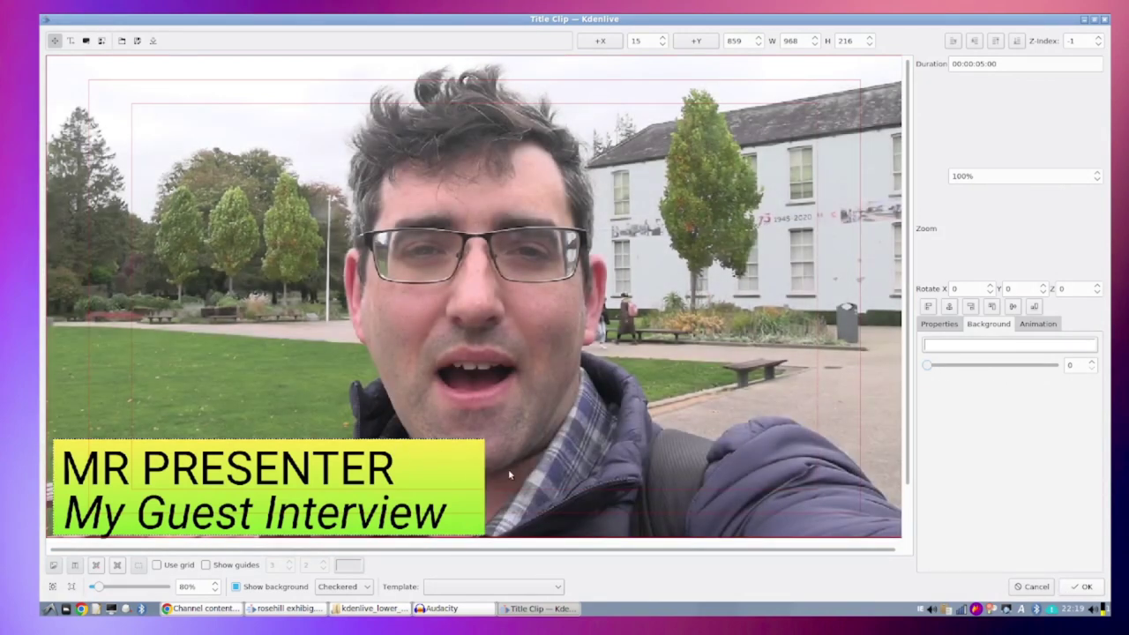
- Nudge MR PRESENTER and My Guest Interview slightly upward over the box, then reselect the box
{"action": "left_click", "coordinate": [364, 464]}
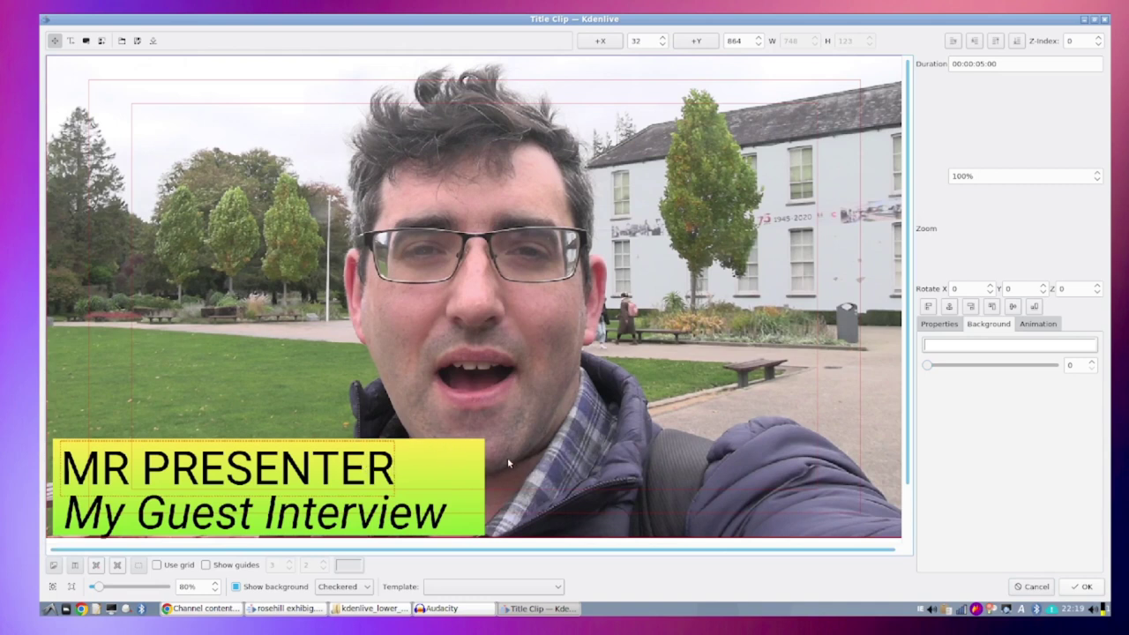
{"action": "left_click_drag", "start_coordinate": [257, 475], "coordinate": [259, 465]}
{"action": "left_click", "coordinate": [367, 523]}
{"action": "mouse_move", "coordinate": [401, 519]}
{"action": "left_mouse_down"}
{"action": "mouse_move", "coordinate": [383, 518]}
{"action": "mouse_move", "coordinate": [438, 518]}
{"action": "mouse_move", "coordinate": [399, 513]}
{"action": "left_mouse_up"}
{"action": "left_click", "coordinate": [481, 480]}
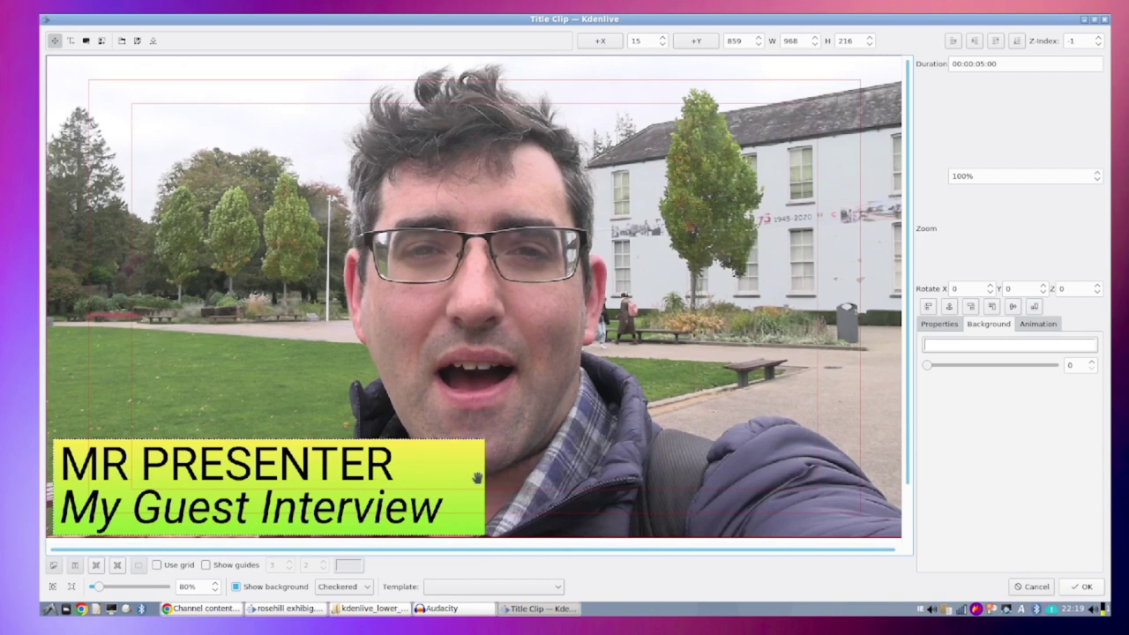
- Resize the gradient box taller so its bottom edge covers the My Guest Interview line
{"action": "left_click_drag", "start_coordinate": [481, 479], "coordinate": [871, 487]}
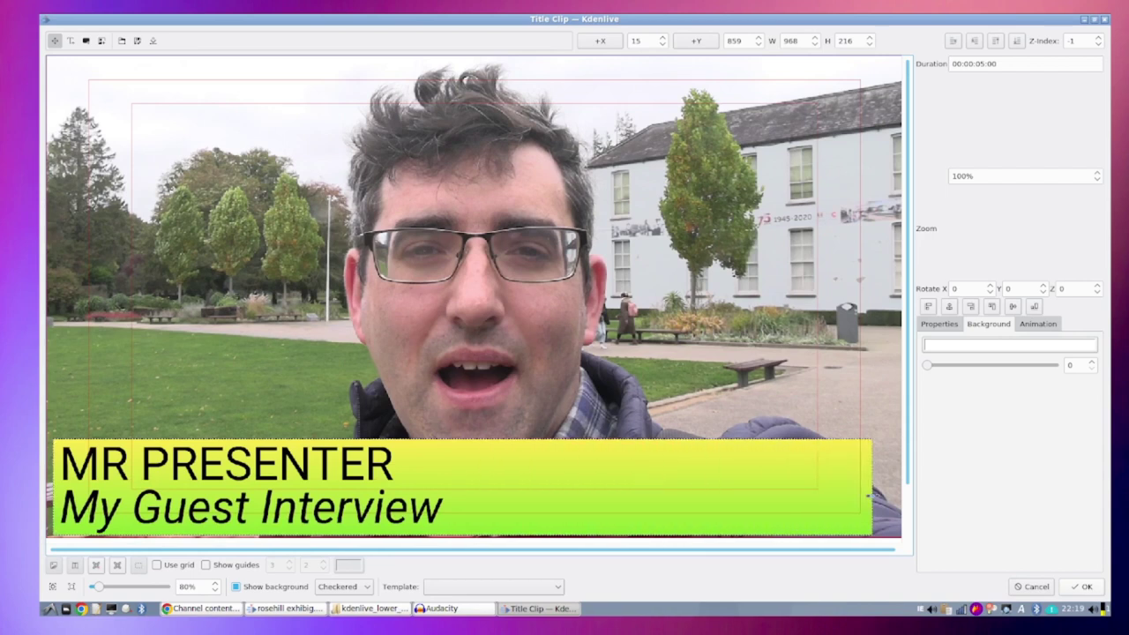
{"action": "left_click_drag", "start_coordinate": [681, 442], "coordinate": [680, 403]}
{"action": "left_click_drag", "start_coordinate": [654, 497], "coordinate": [648, 534]}
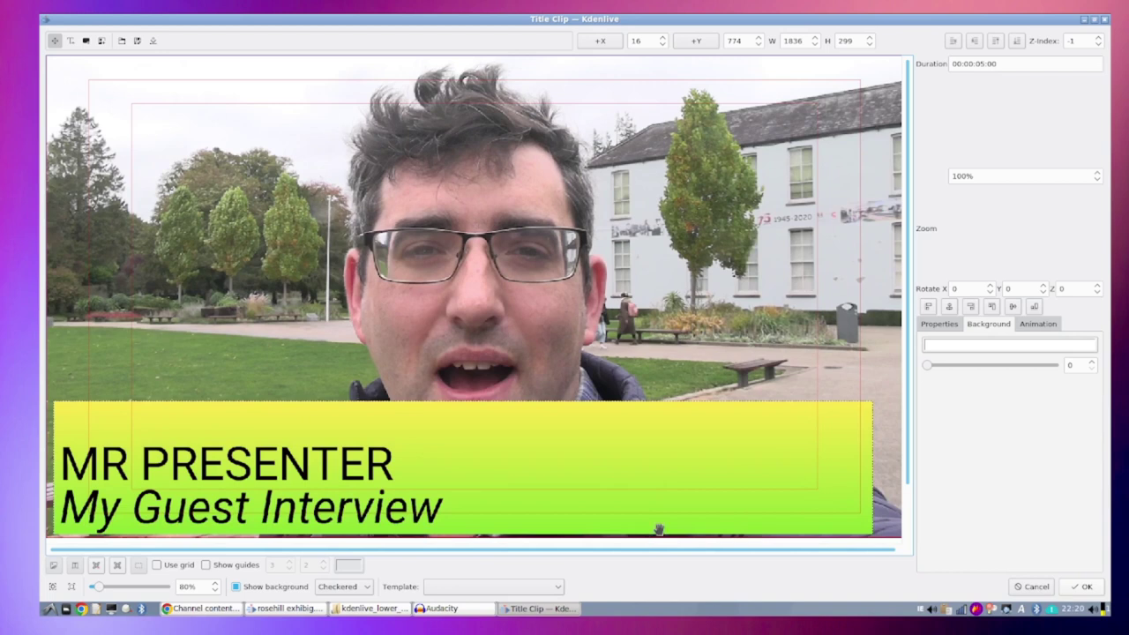
{"action": "left_click_drag", "start_coordinate": [870, 471], "coordinate": [491, 458]}
- Raise MR PRESENTER slightly and keep it in front of the box at z-index 1001
{"action": "left_click", "coordinate": [355, 464]}
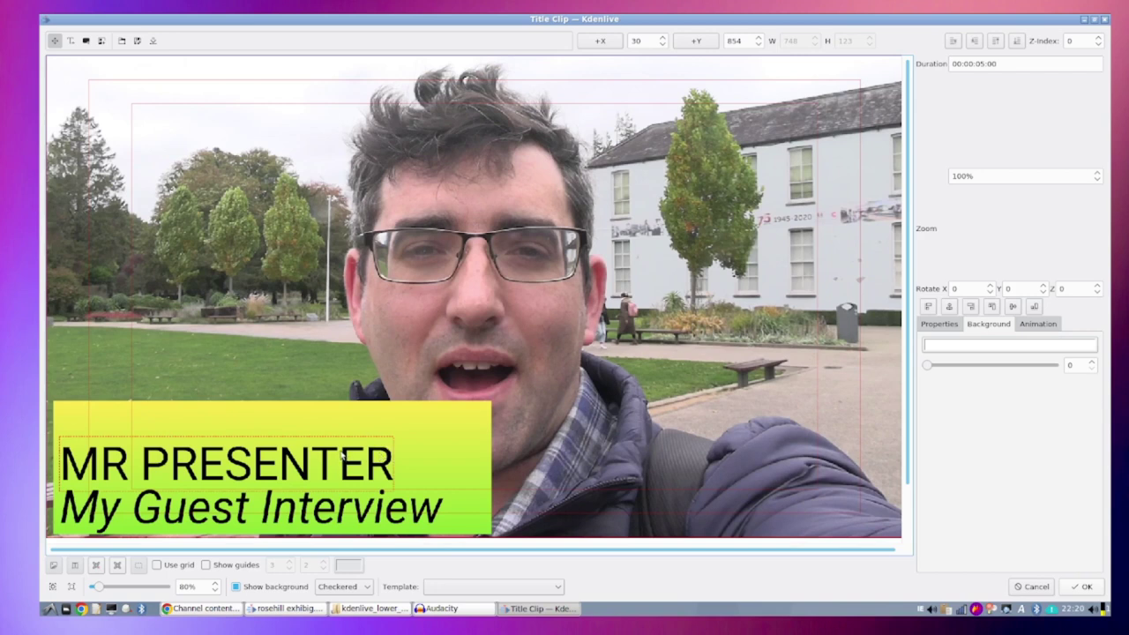
{"action": "left_click_drag", "start_coordinate": [335, 467], "coordinate": [316, 449]}
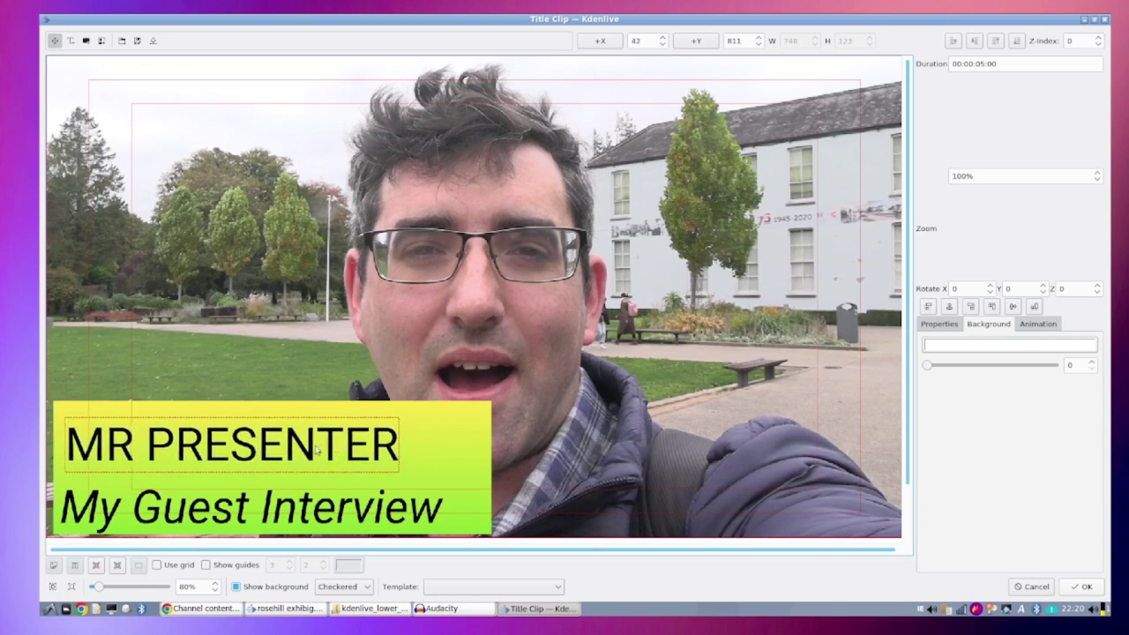
{"action": "left_click", "coordinate": [1016, 42]}
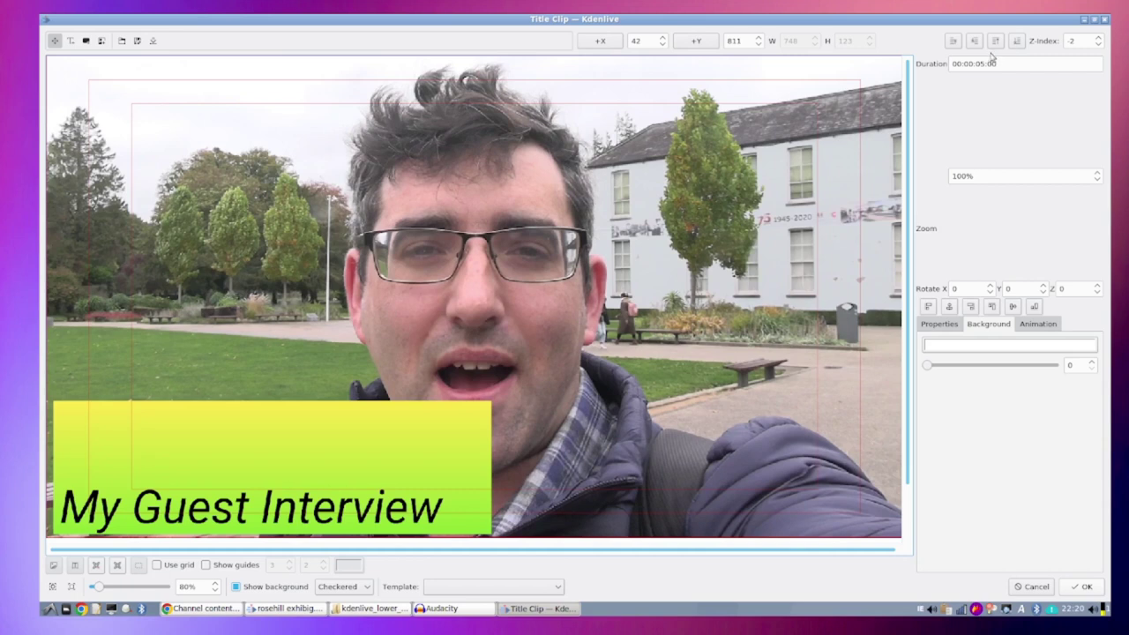
{"action": "left_click", "coordinate": [997, 42]}
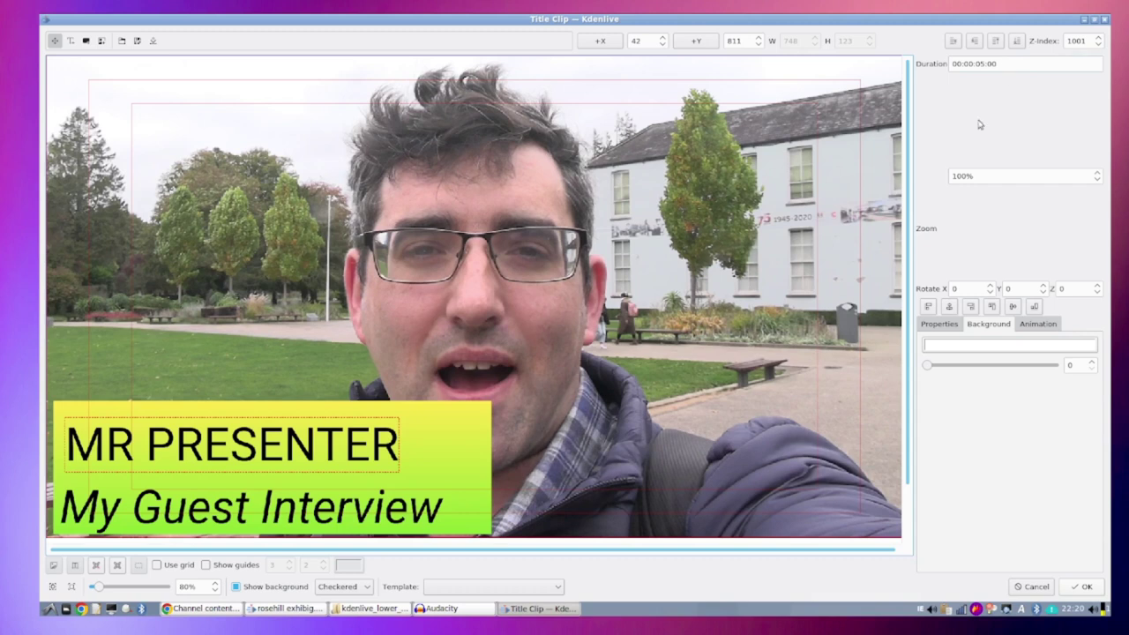
{"action": "left_click", "coordinate": [1018, 43]}
{"action": "left_click", "coordinate": [996, 44]}
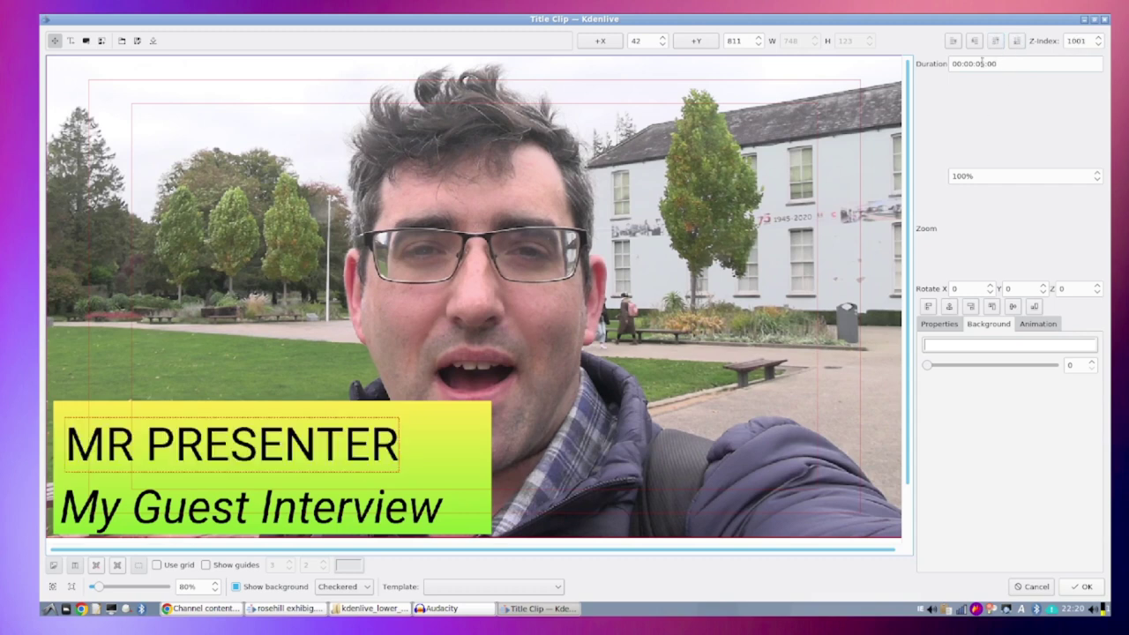